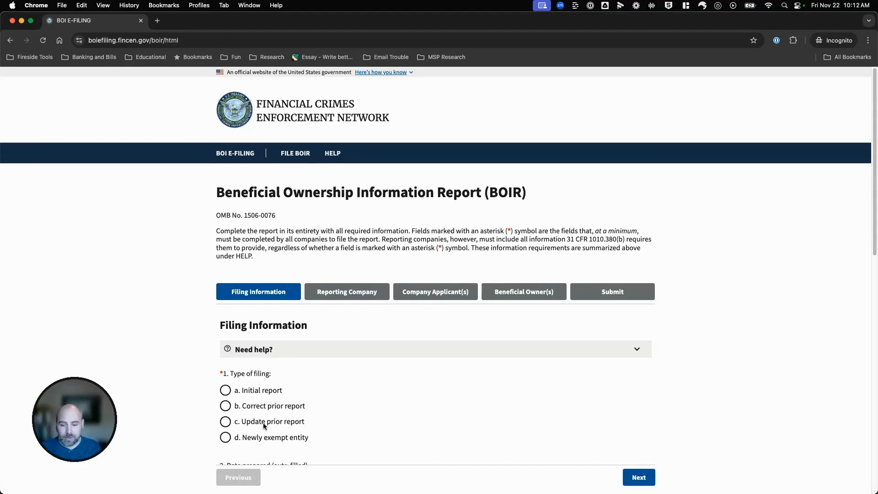
# Mark the filing as an initial report and proceed to the Reporting Company section.
pyautogui.click(225, 390)
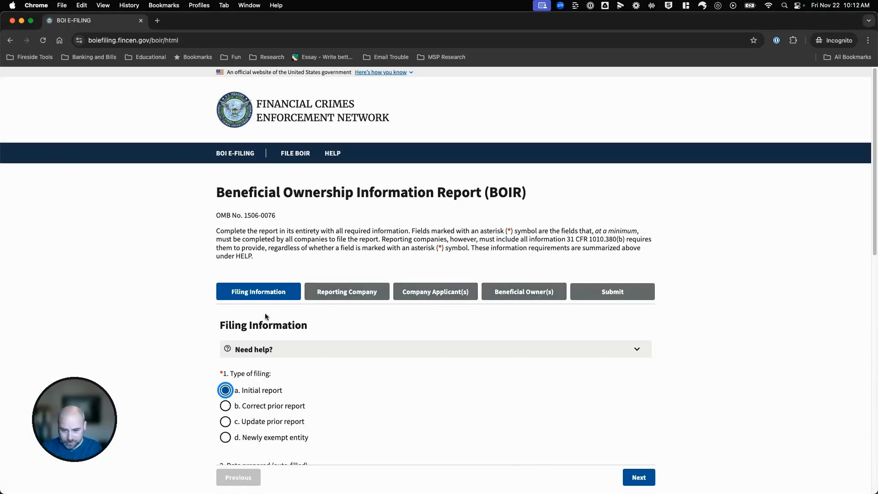
pyautogui.scroll(-5, 580, 238)
pyautogui.click(630, 288)
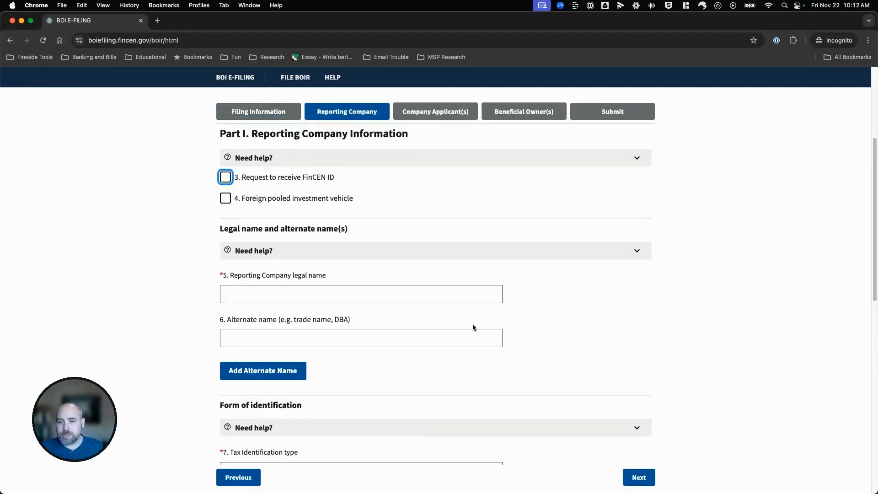
# Enter 'ABC, LLC' as the reporting company's legal name.
pyautogui.scroll(1, 428, 359)
pyautogui.click(306, 302)
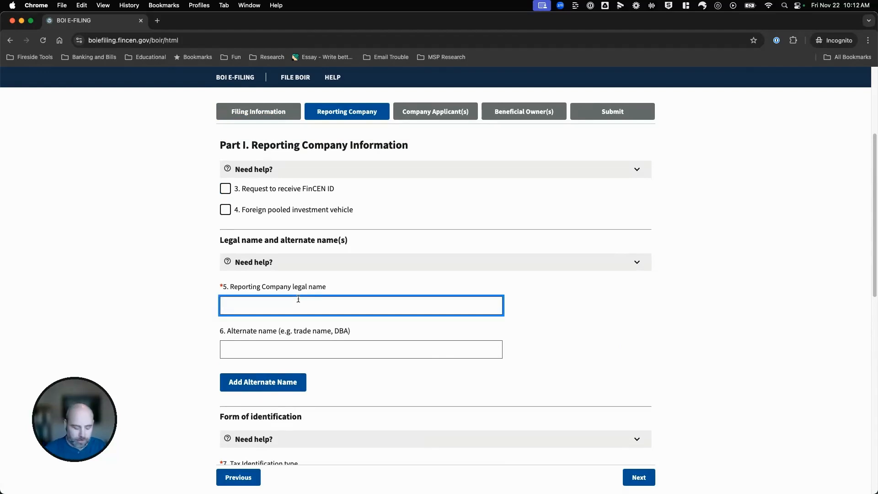
pyautogui.write('ABC, ')
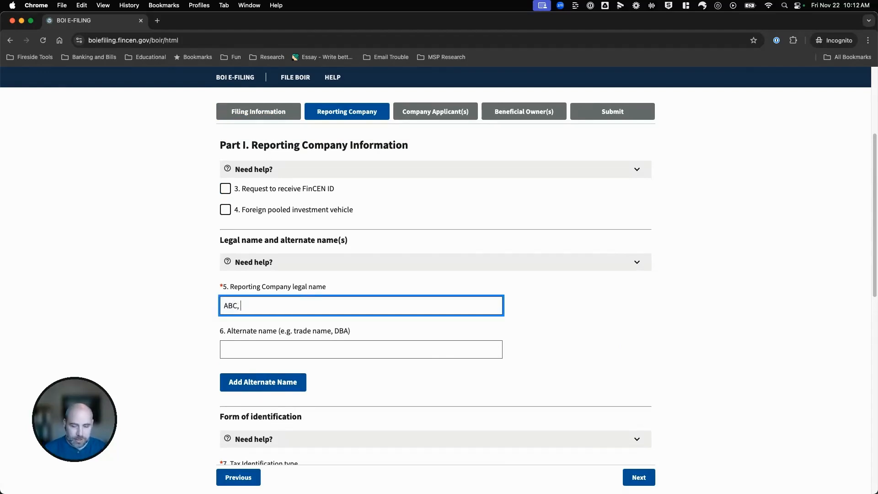
pyautogui.write('LLC')
pyautogui.press('Tab')
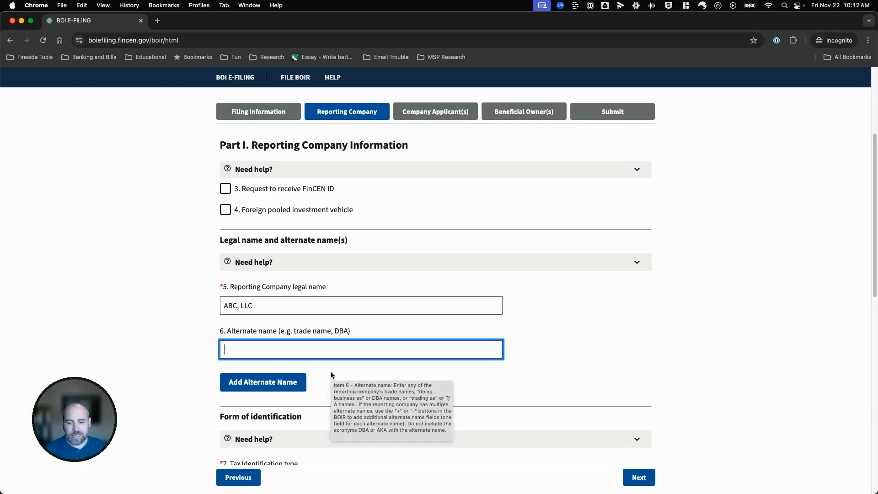
# Set the tax identification type to EIN and enter the company's EIN.
pyautogui.scroll(-5, 331, 375)
pyautogui.scroll(-5, 328, 376)
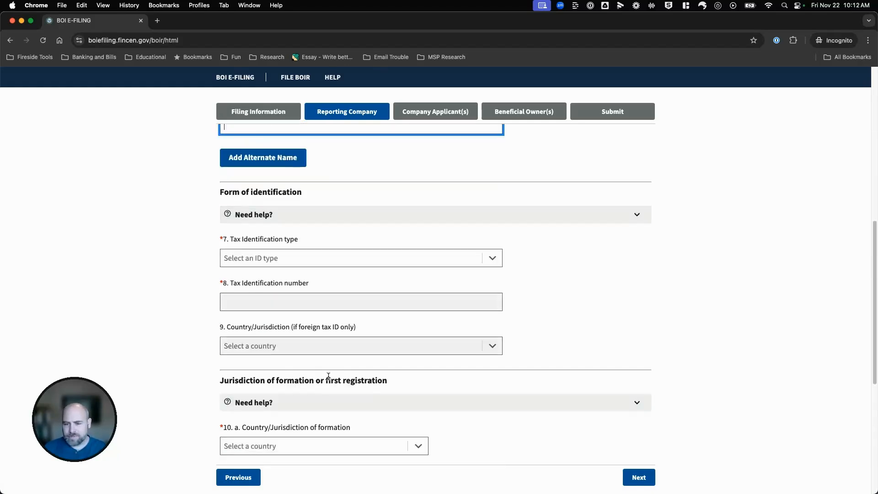
pyautogui.scroll(1, 264, 260)
pyautogui.scroll(1, 264, 266)
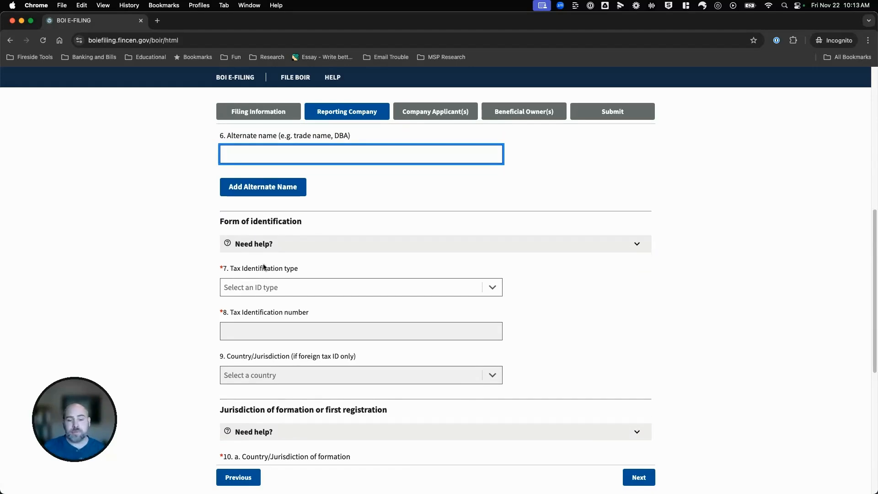
pyautogui.click(270, 287)
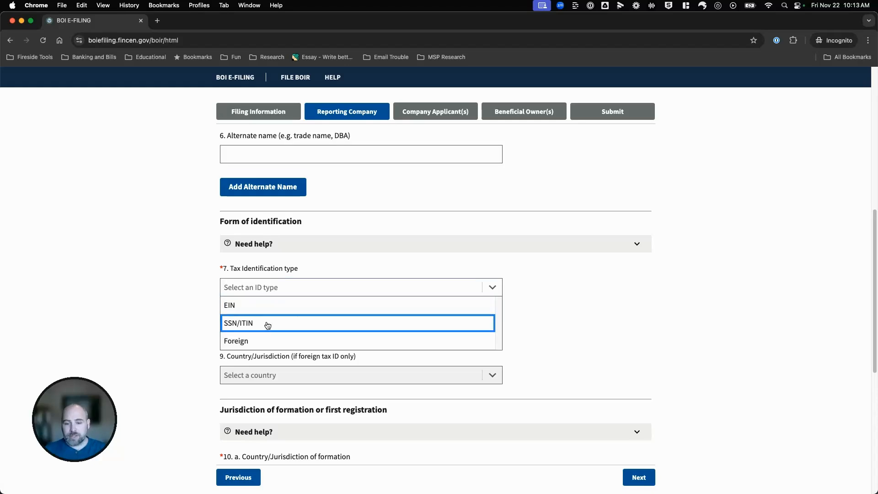
pyautogui.click(265, 306)
pyautogui.click(238, 333)
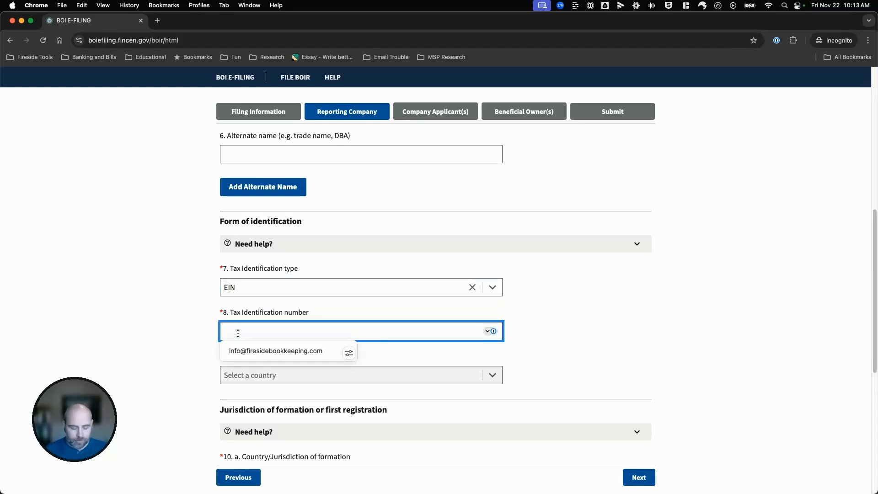
pyautogui.write('112233445')
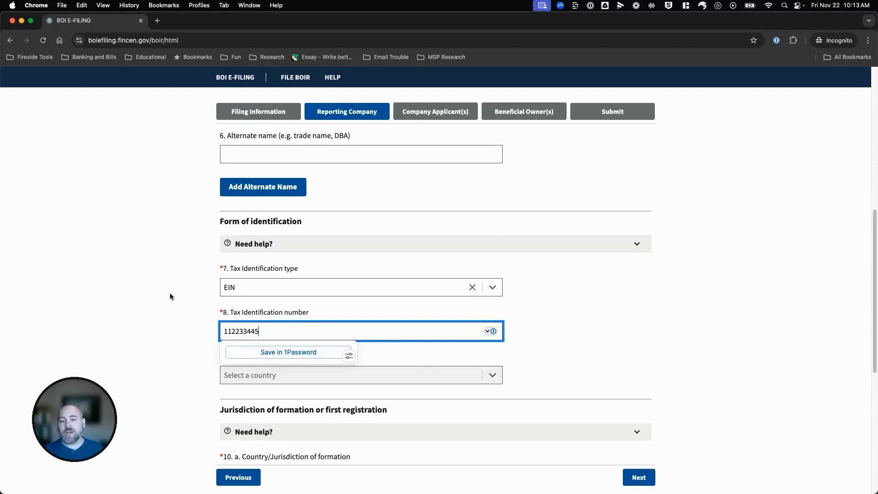
pyautogui.click(267, 287)
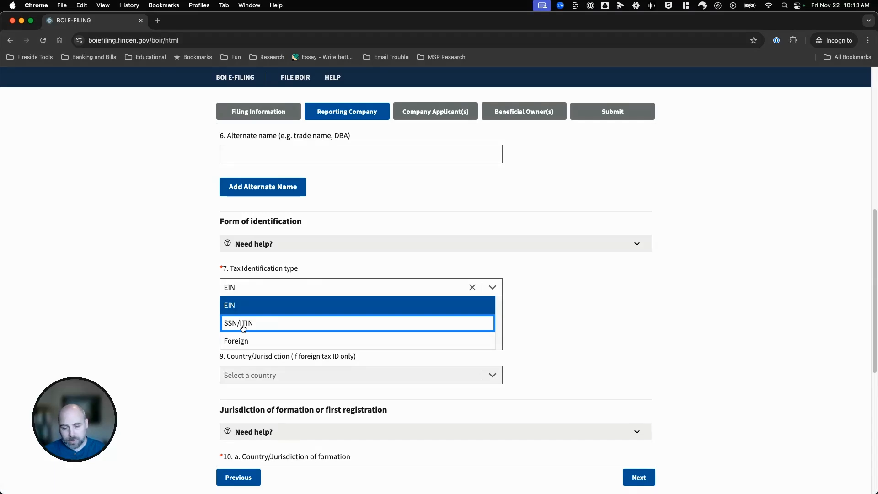
pyautogui.click(197, 320)
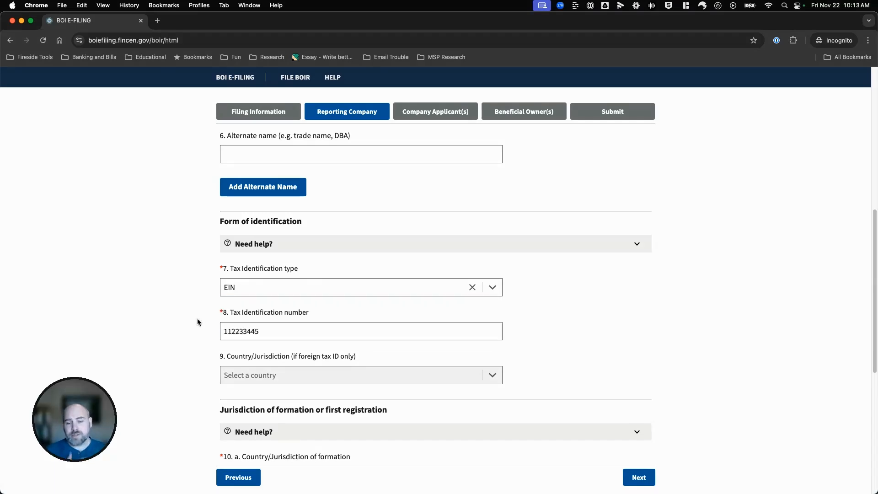
pyautogui.scroll(-3, 185, 351)
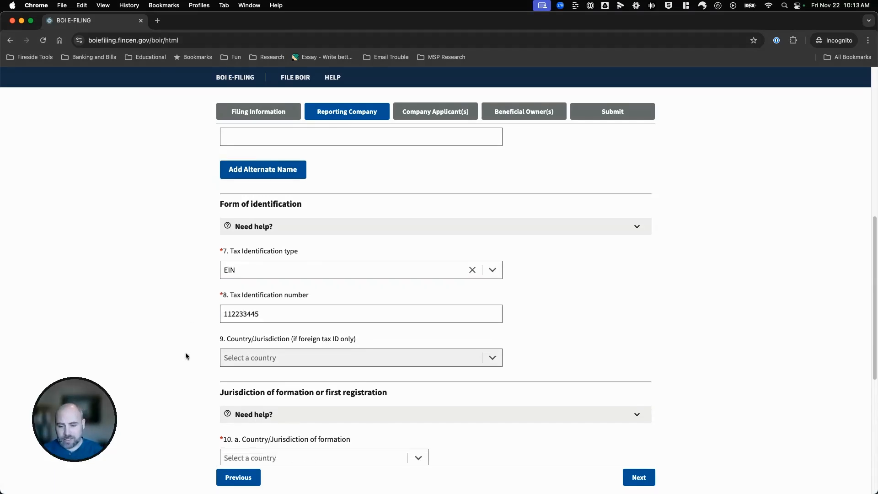
# Set American Samoa as the company's country of formation.
pyautogui.click(256, 303)
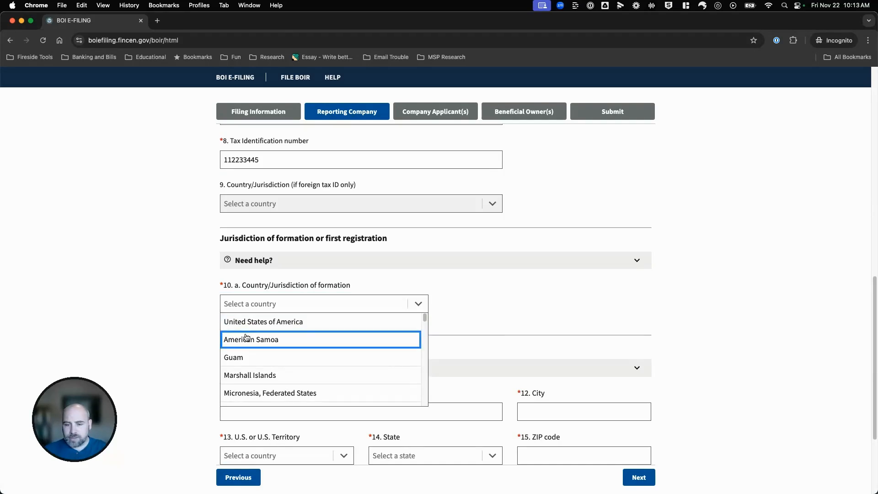
pyautogui.click(242, 341)
pyautogui.click(180, 362)
pyautogui.scroll(-3, 180, 370)
# Fill in the company's U.S. street address, city, Alabama state and ZIP, then continue to Company Applicant(s).
pyautogui.click(260, 329)
pyautogui.write('Example St')
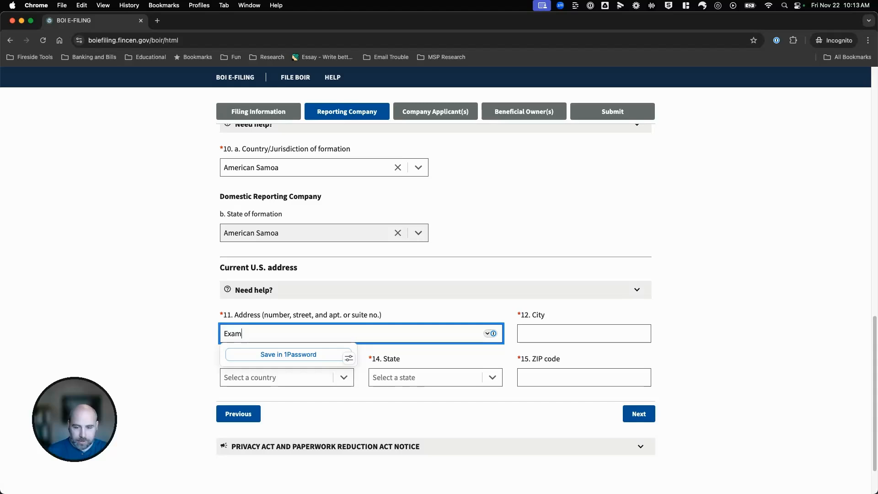
pyautogui.press('Tab')
pyautogui.write('Example')
pyautogui.press('Tab')
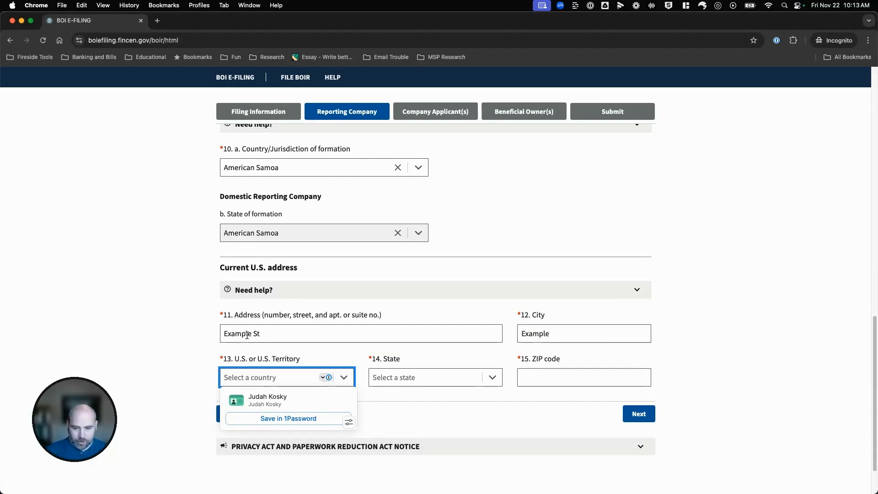
pyautogui.write('u')
pyautogui.click(256, 394)
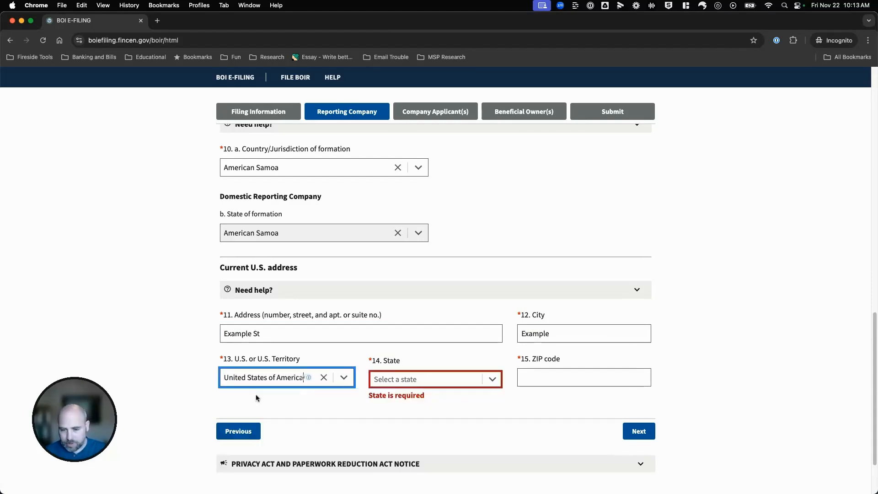
pyautogui.click(431, 378)
pyautogui.click(423, 396)
pyautogui.click(558, 383)
pyautogui.write('12345')
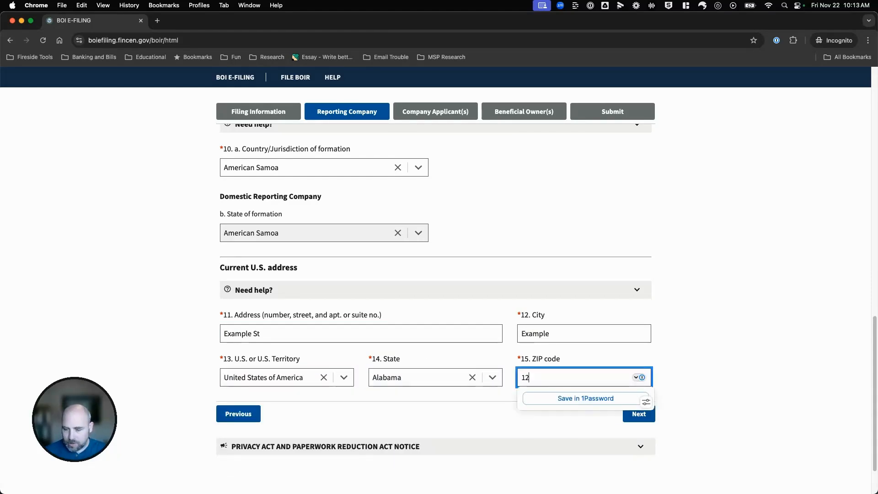
pyautogui.click(742, 330)
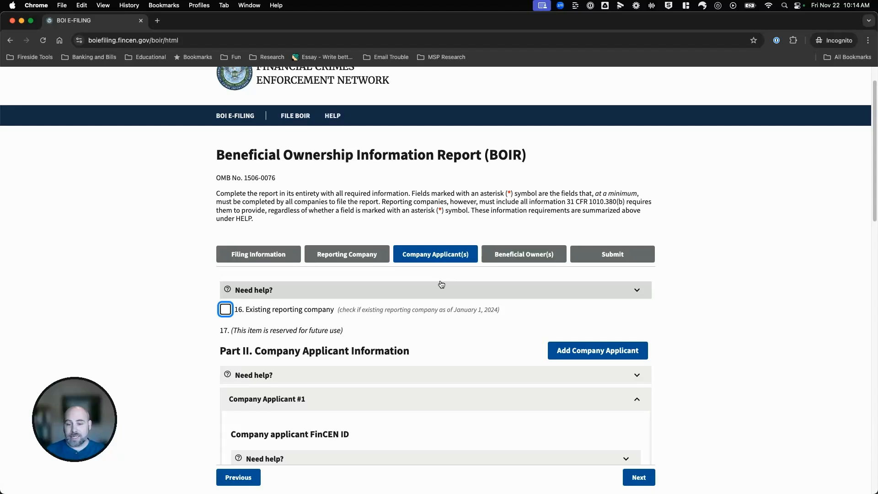
# Fill in the applicant's last name and date of birth.
pyautogui.scroll(-5, 280, 369)
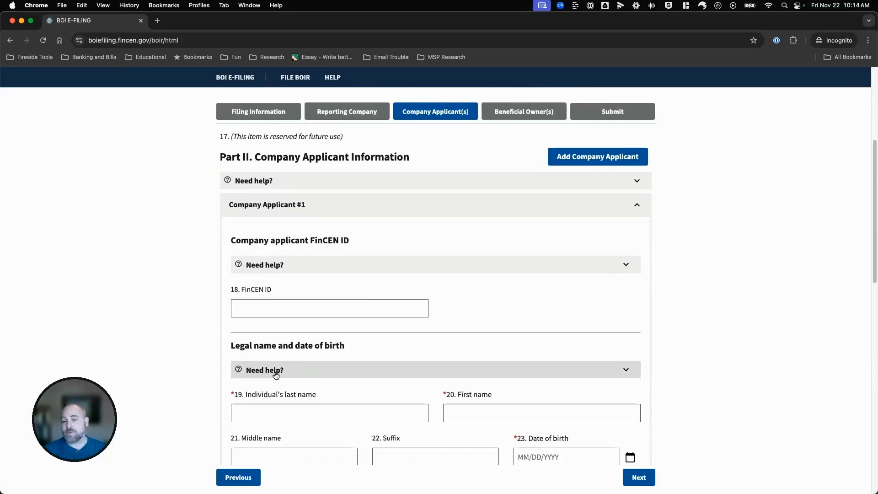
pyautogui.click(270, 413)
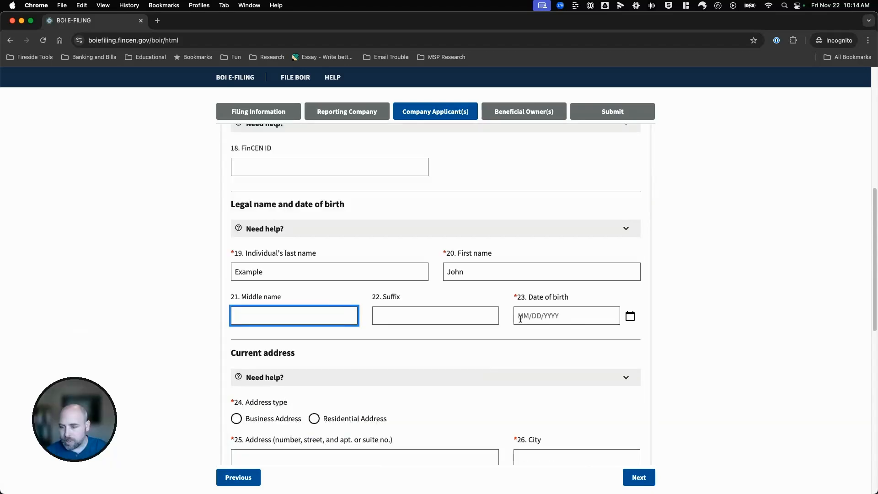
pyautogui.click(539, 311)
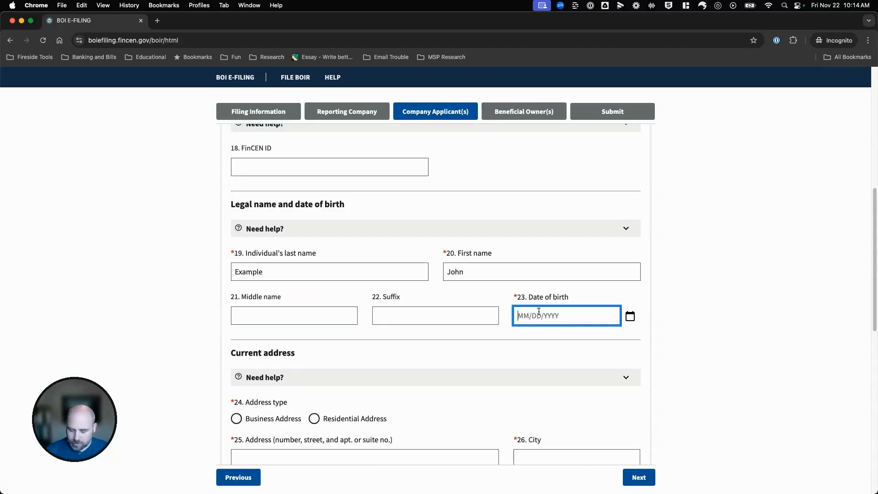
pyautogui.write('06/07/1985')
pyautogui.scroll(-1, 255, 398)
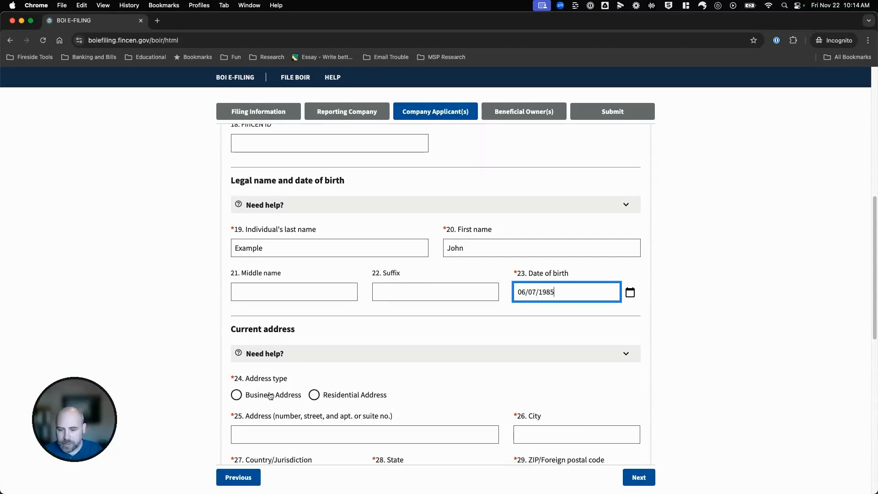
# Set the applicant's address as a business address in the United States, Alabama, with ZIP code.
pyautogui.click(237, 395)
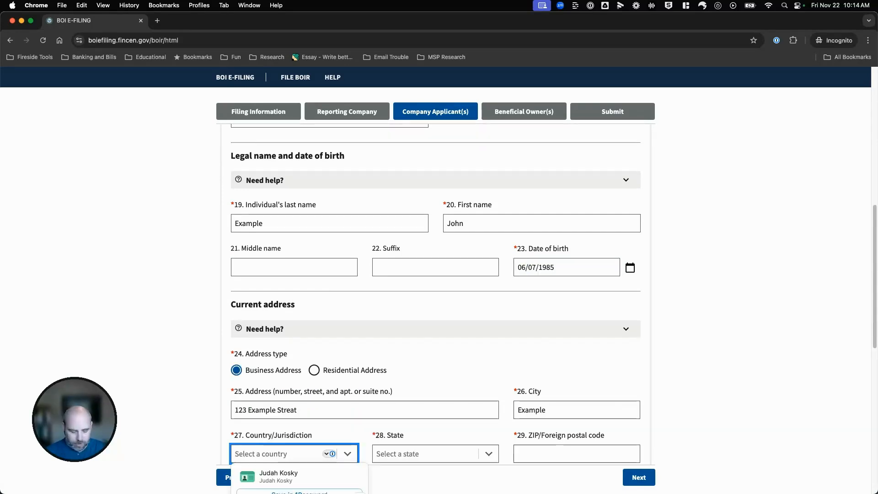
pyautogui.write('unit')
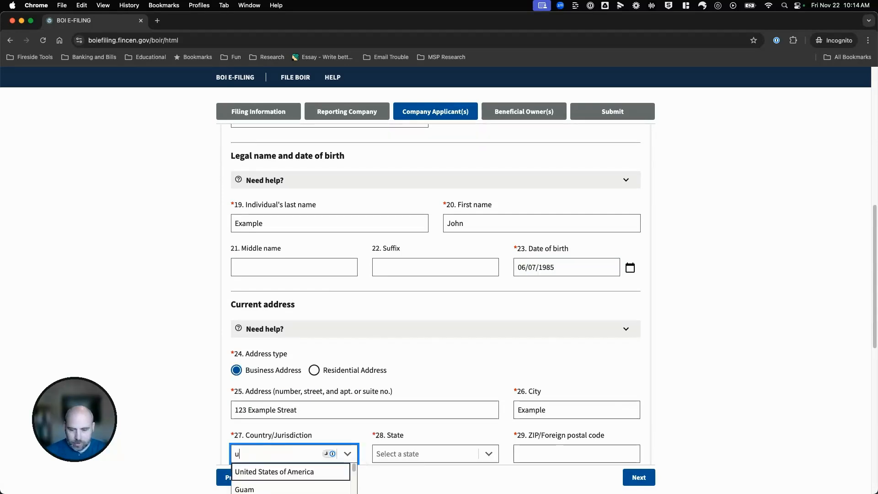
pyautogui.press('Return')
pyautogui.press('Tab')
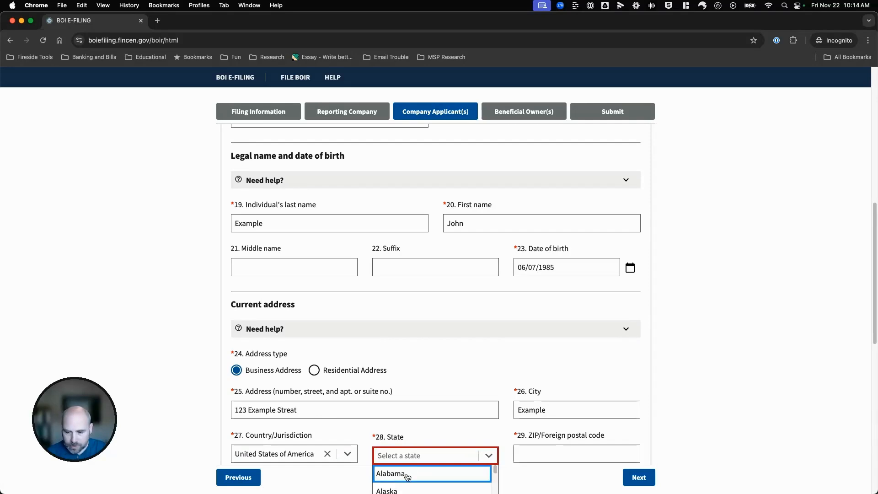
pyautogui.press('Return')
pyautogui.click(543, 459)
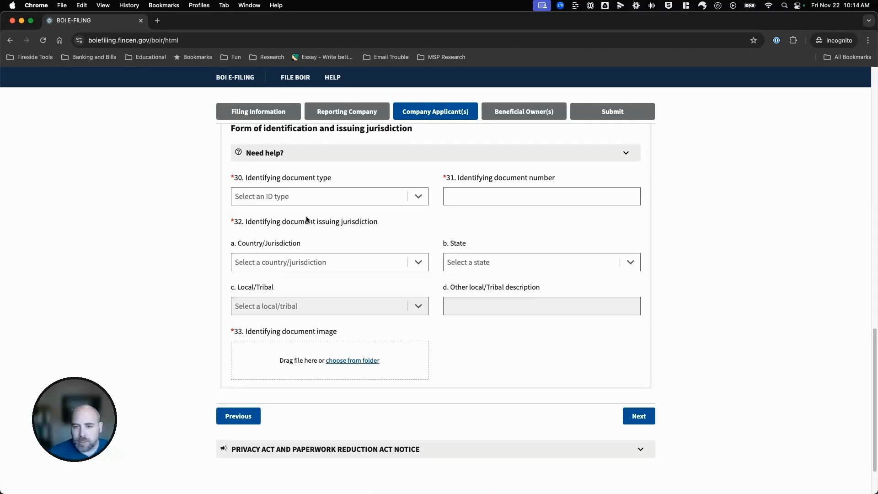
pyautogui.scroll(-1, 307, 215)
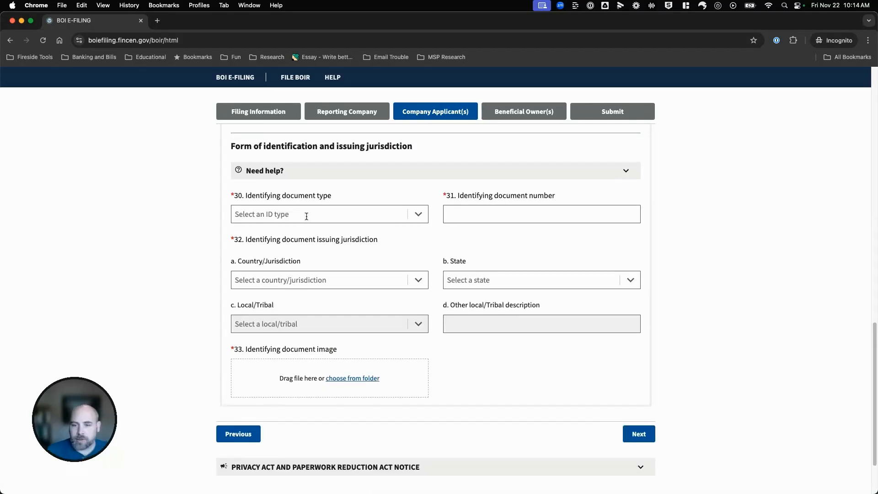
# Record a state-issued driver's license with its number, issued by the United States, Alabama.
pyautogui.click(306, 215)
pyautogui.scroll(2, 307, 214)
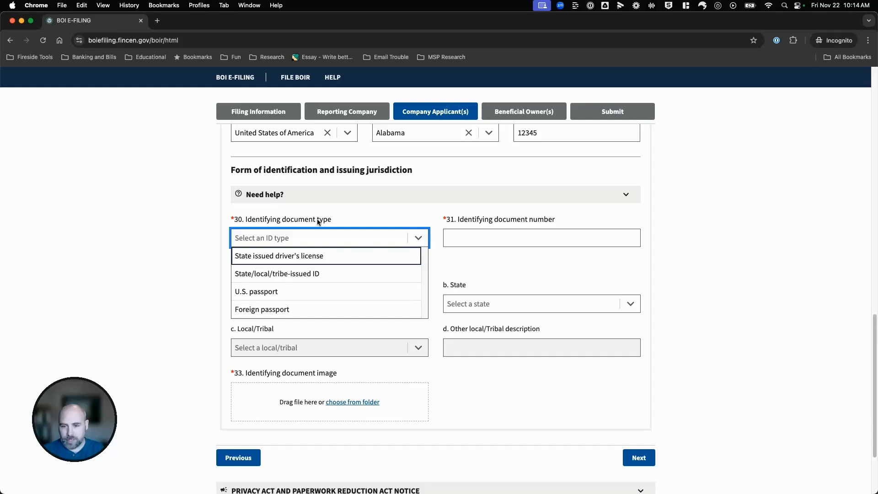
pyautogui.click(284, 259)
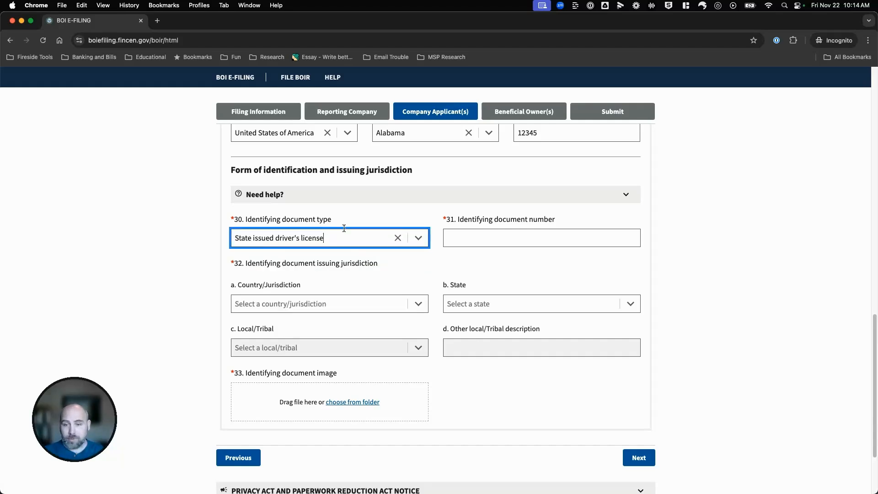
pyautogui.click(574, 239)
pyautogui.write('12345')
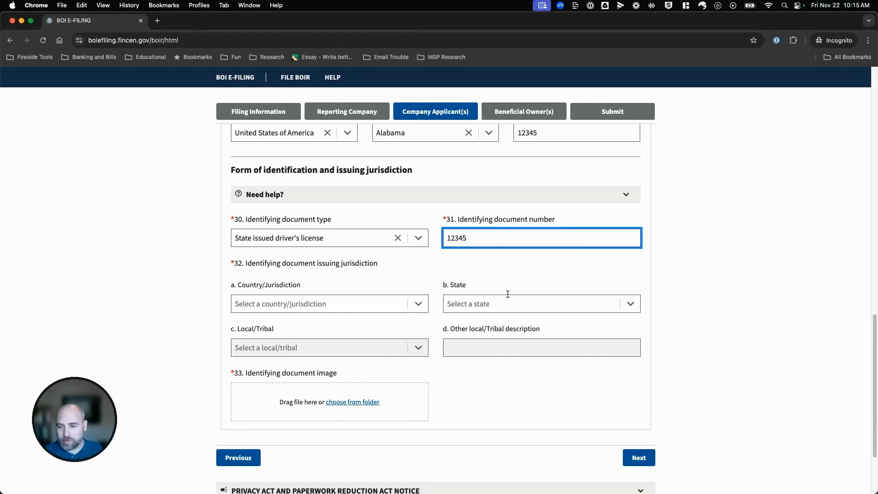
pyautogui.click(366, 304)
pyautogui.click(311, 321)
pyautogui.click(521, 306)
pyautogui.click(508, 322)
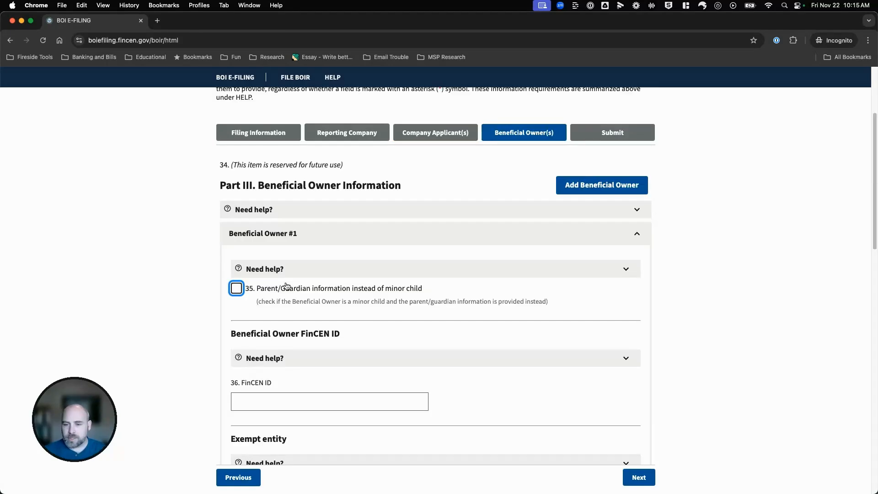
# Enter the first beneficial owner's last and first name.
pyautogui.scroll(-1, 289, 295)
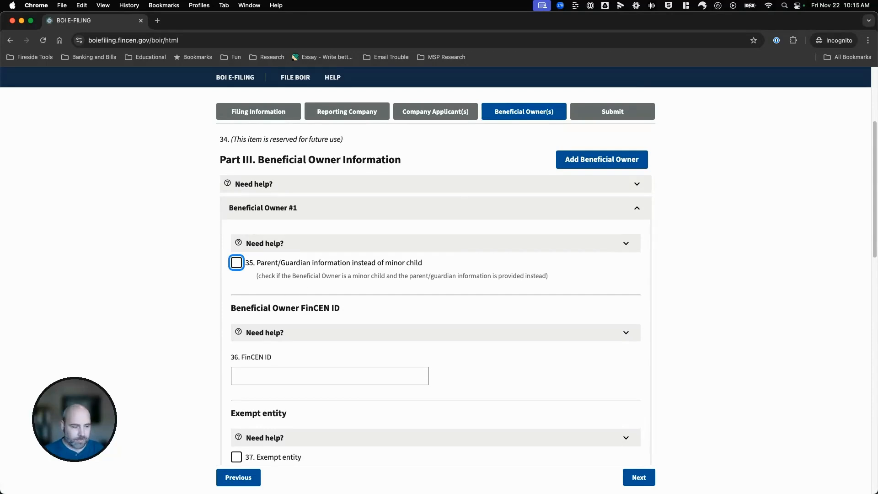
pyautogui.click(271, 374)
pyautogui.scroll(-5, 271, 374)
pyautogui.click(263, 429)
pyautogui.scroll(-1, 274, 420)
pyautogui.scroll(-3, 310, 393)
pyautogui.press('Tab')
pyautogui.press('Tab')
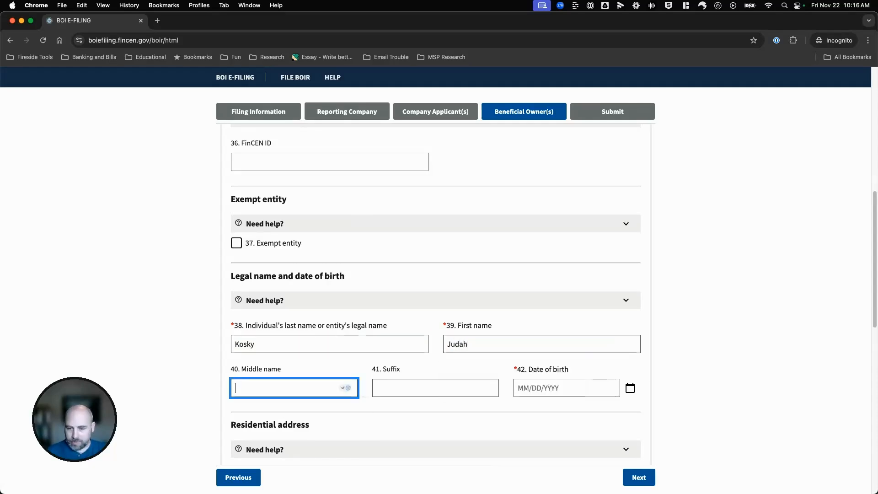
# Fill in the owner's residential street address, city, Alabama state and ZIP code.
pyautogui.write('123 Example St')
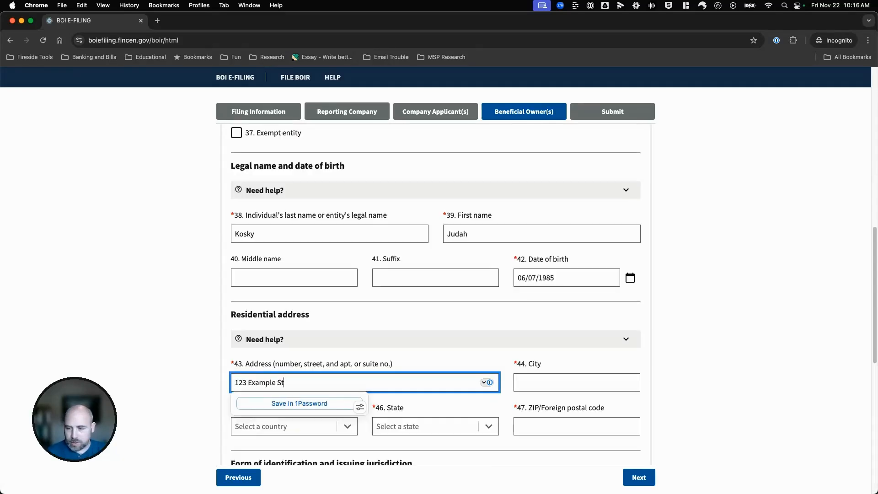
pyautogui.press('Tab')
pyautogui.write('Example')
pyautogui.click(425, 428)
pyautogui.click(426, 446)
pyautogui.click(551, 426)
pyautogui.write('12345')
pyautogui.click(744, 363)
pyautogui.scroll(-3, 707, 409)
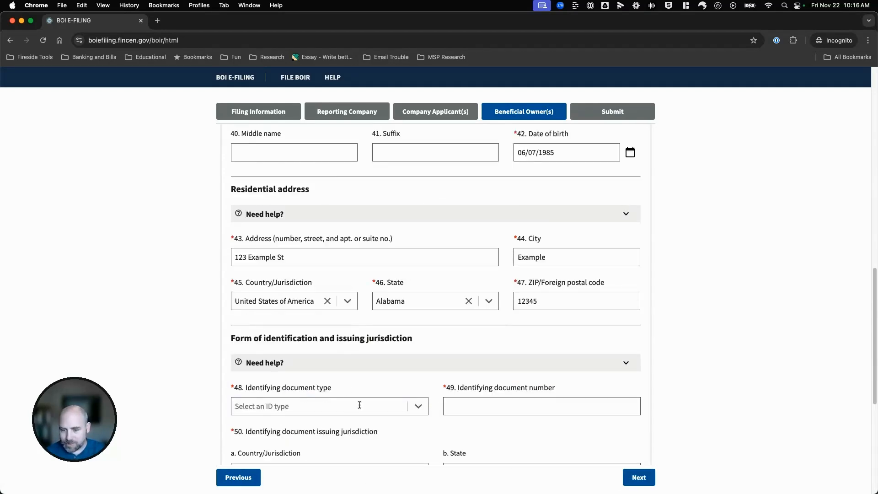
pyautogui.scroll(-2, 359, 405)
# Choose State issued driver's license as the owner's identifying document type.
pyautogui.click(417, 320)
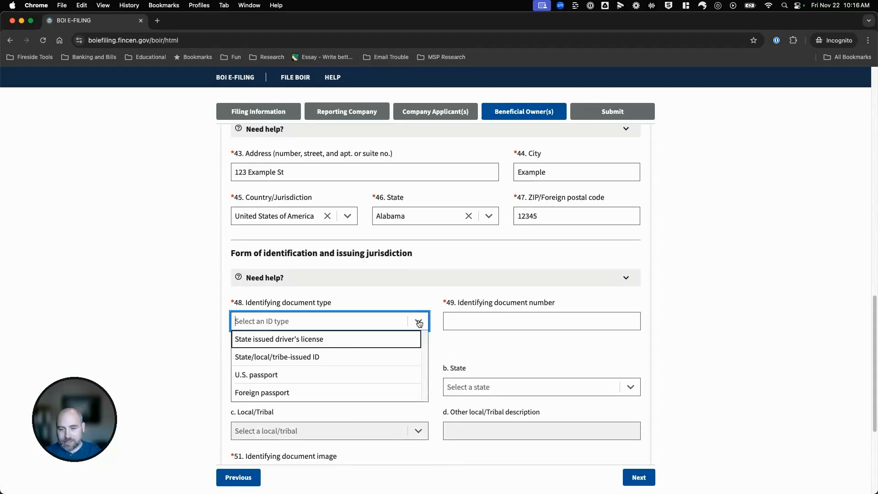
pyautogui.click(320, 338)
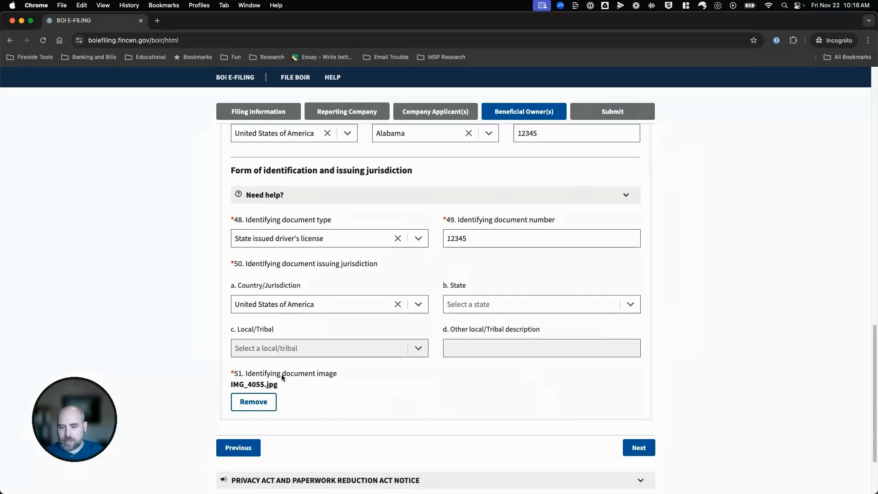
pyautogui.moveTo(284, 376)
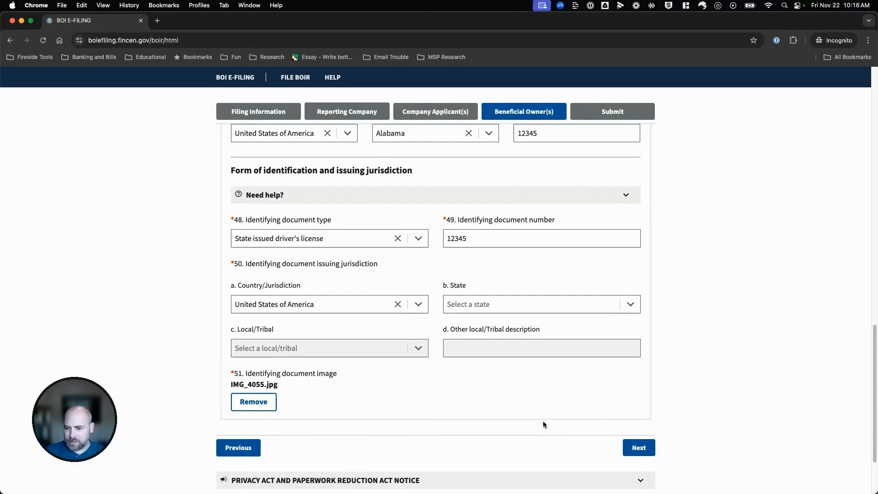
pyautogui.scroll(15, 429, 430)
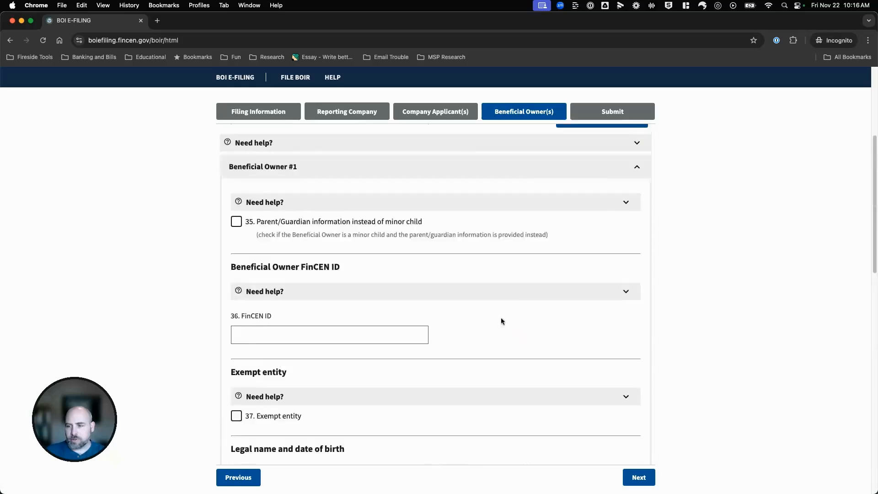
# Add a second beneficial owner and begin its details with United States of America as country.
pyautogui.click(599, 223)
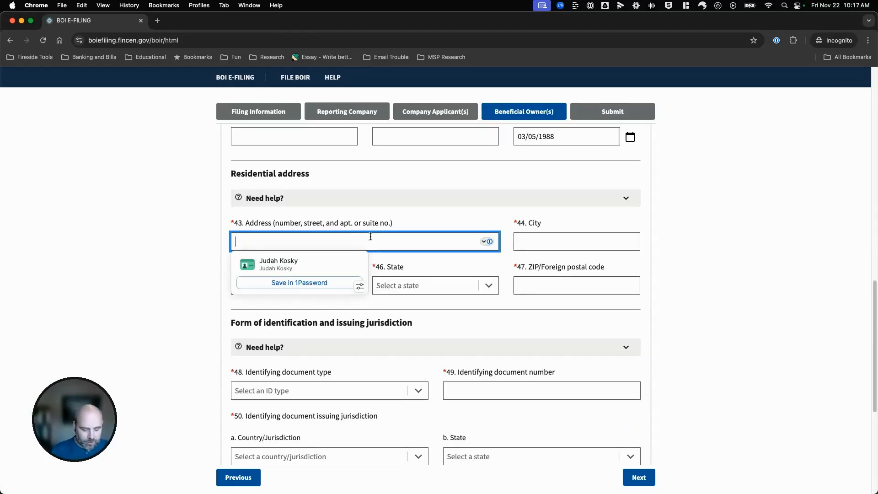
pyautogui.write('12345')
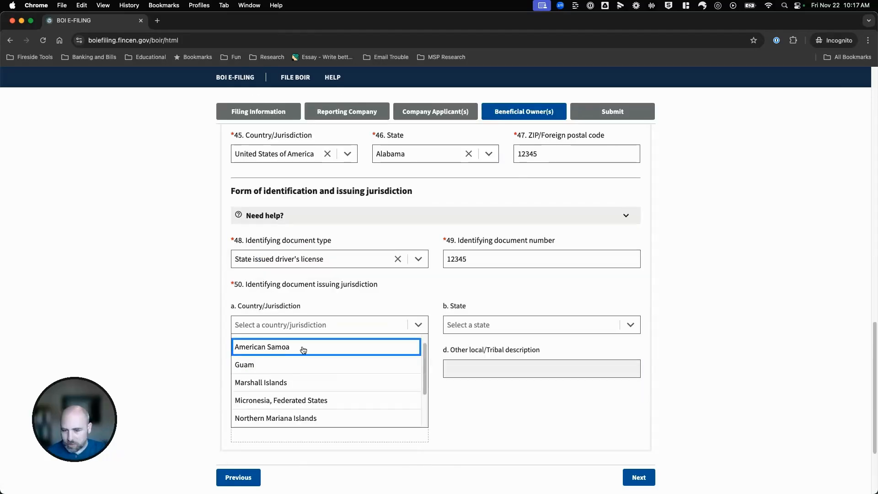
pyautogui.scroll(1, 299, 354)
pyautogui.click(274, 343)
pyautogui.click(495, 324)
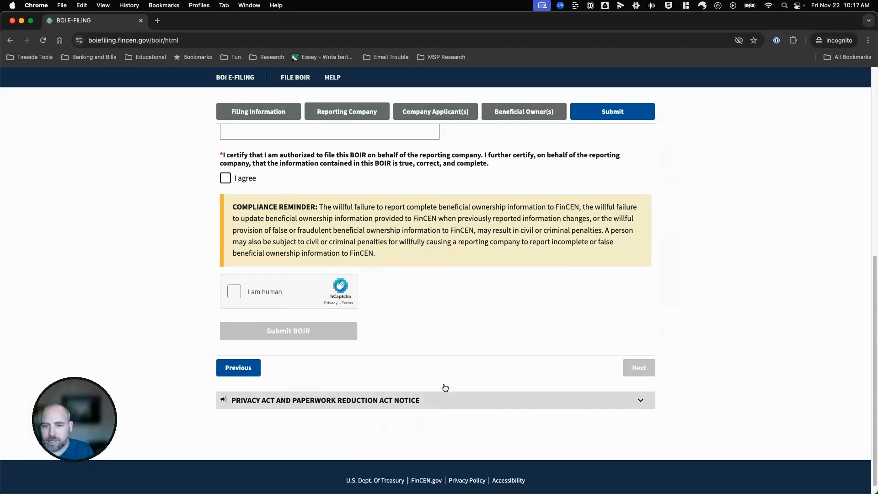
pyautogui.scroll(10, 445, 388)
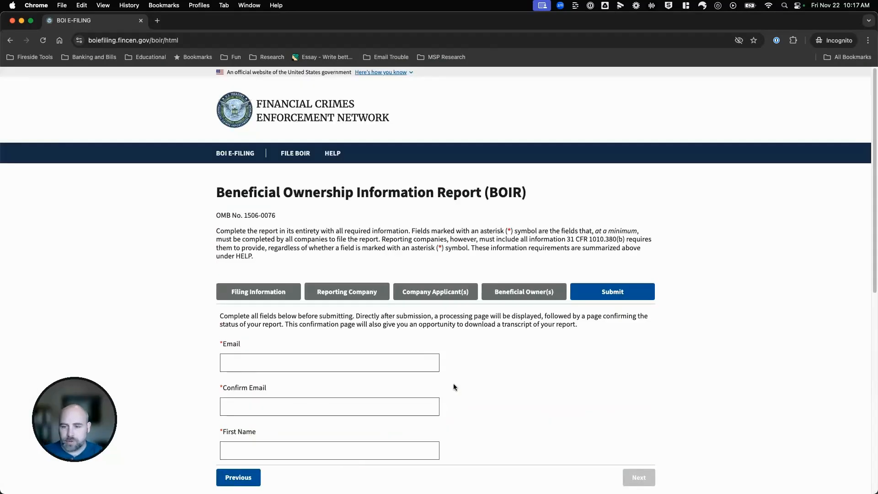
# Enter the filer's e-mail address, first name and last name on the Submit page.
pyautogui.scroll(-2, 480, 406)
pyautogui.click(269, 306)
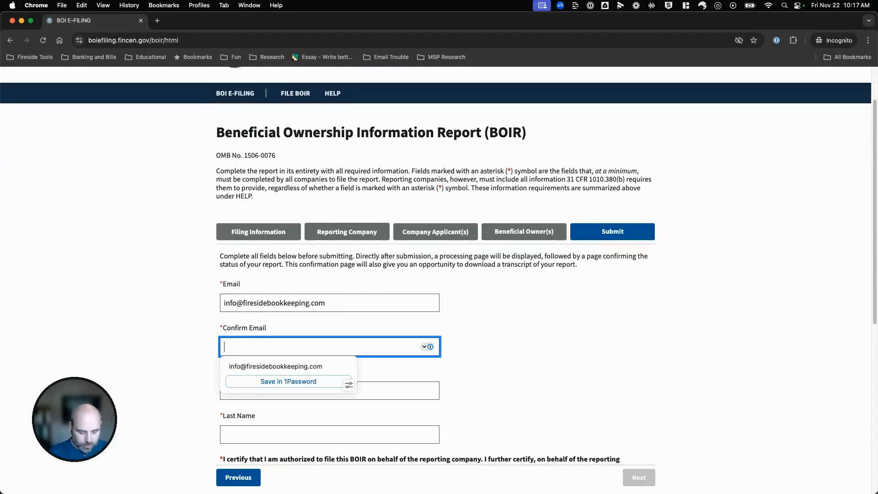
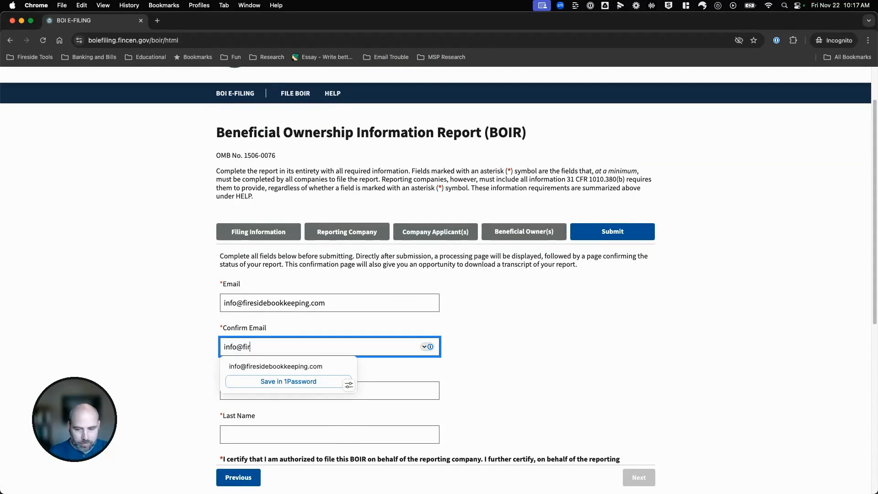
pyautogui.press('Tab')
pyautogui.press('Tab')
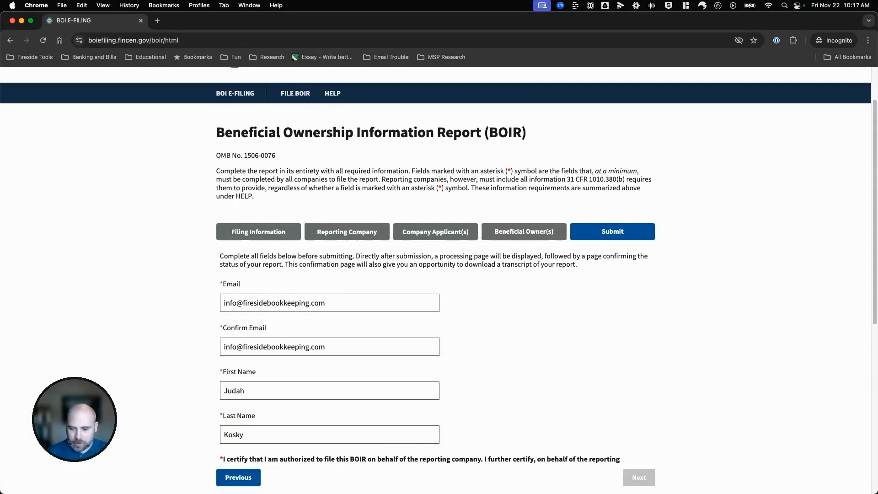